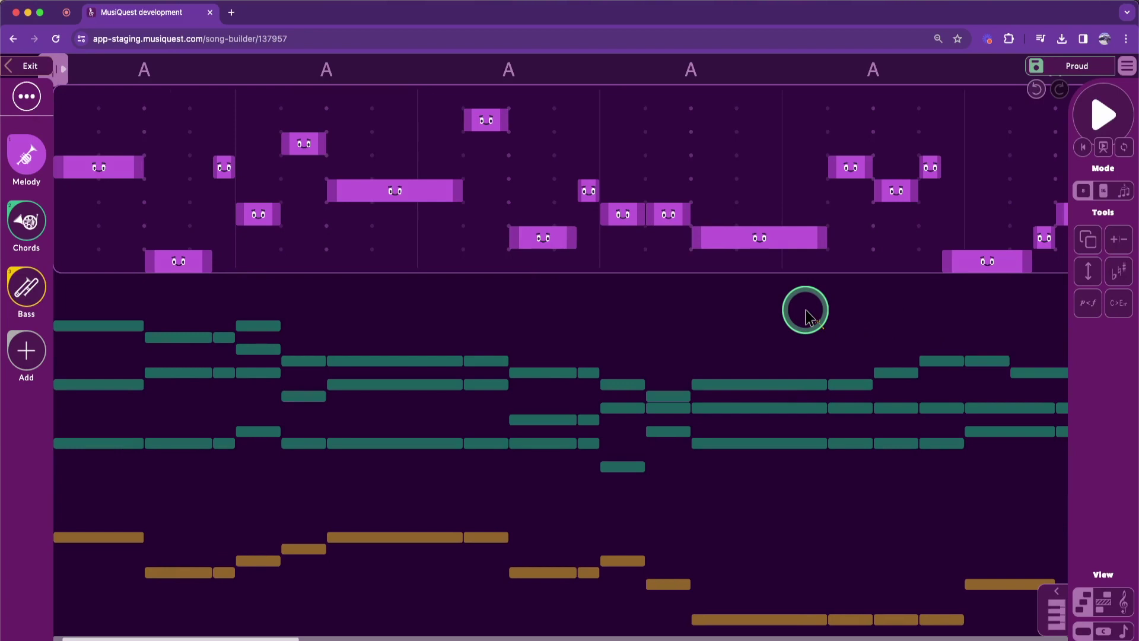
# Step: Save the song 'Proud' and open the Export PDF settings from the hamburger menu
pyautogui.click(1036, 66)
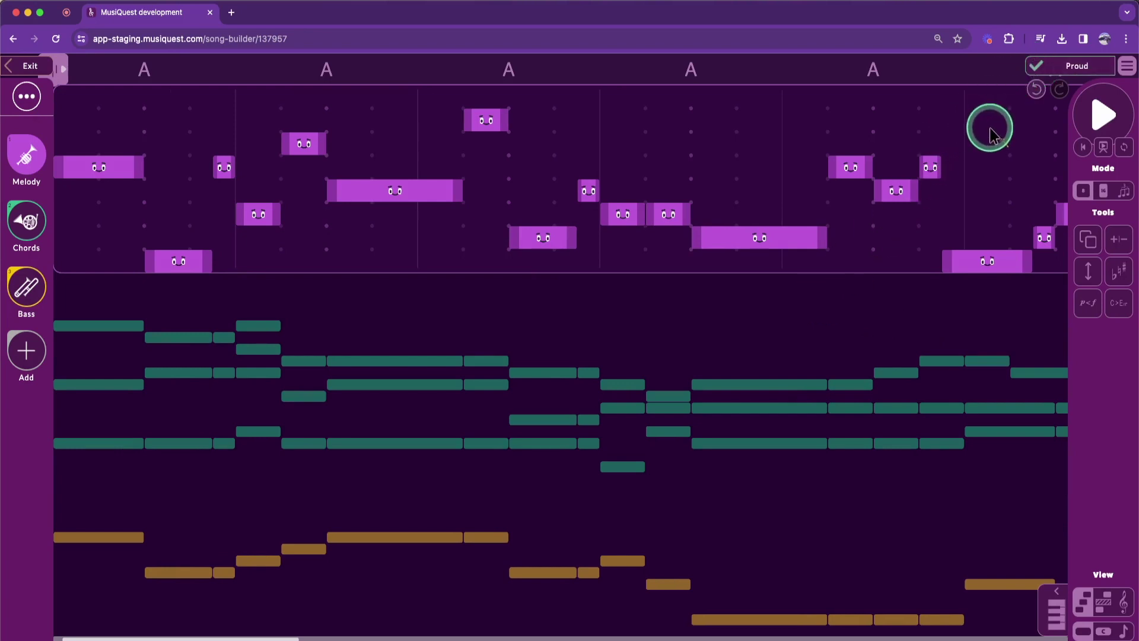
pyautogui.click(1126, 68)
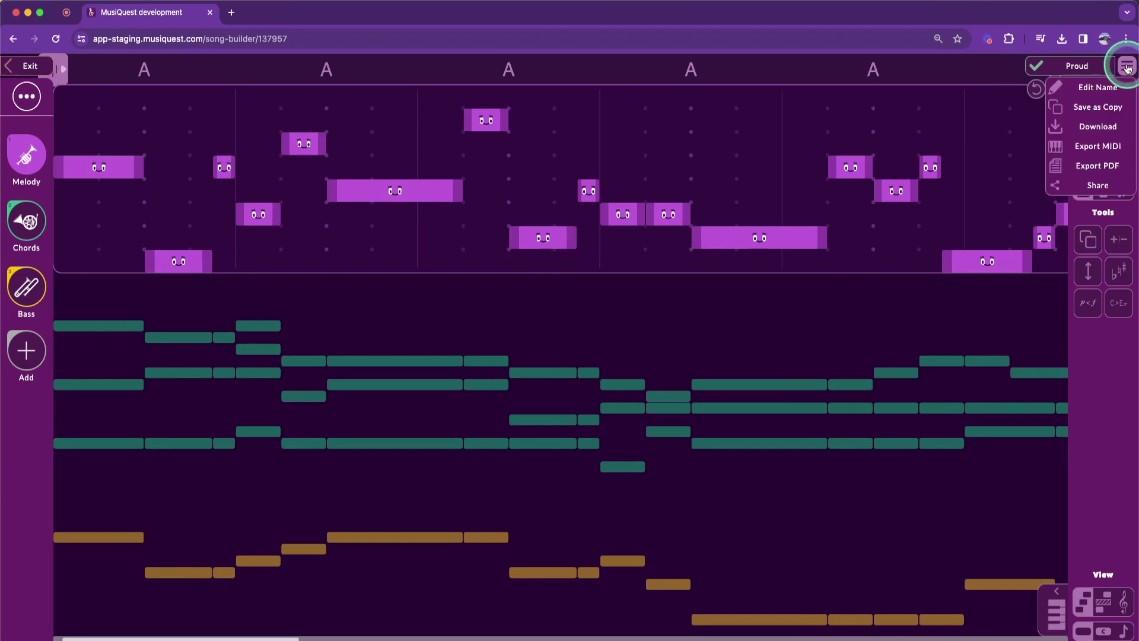
pyautogui.click(1097, 166)
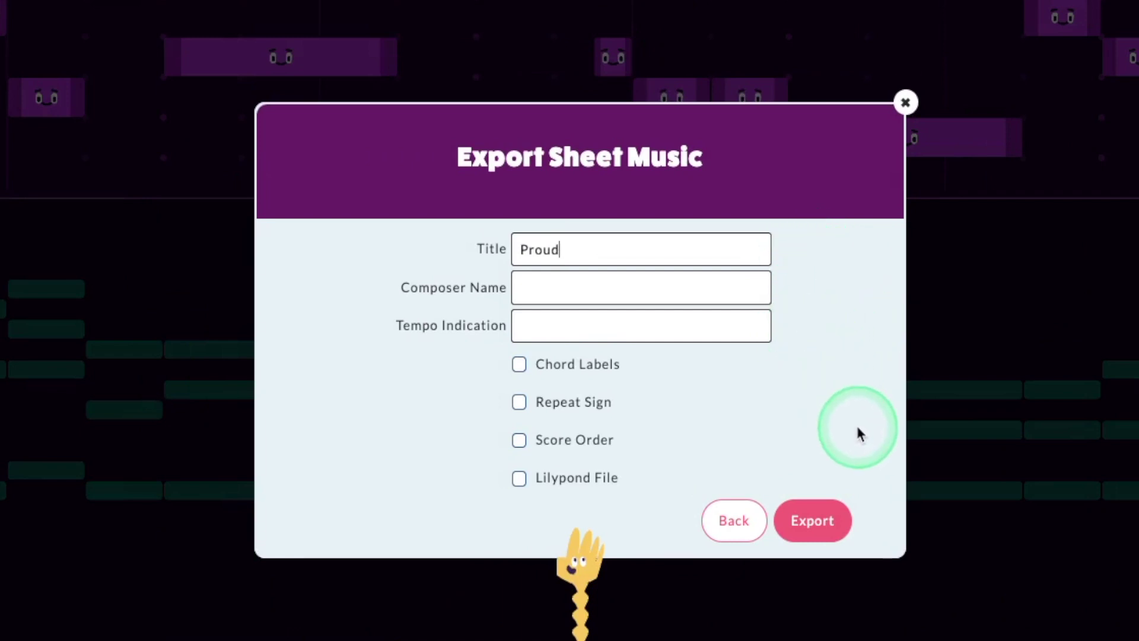
# Step: Export Proud's score, then toggle Chord Labels, Repeat Sign and LilyPond File, keeping only Score Order ticked
pyautogui.click(812, 520)
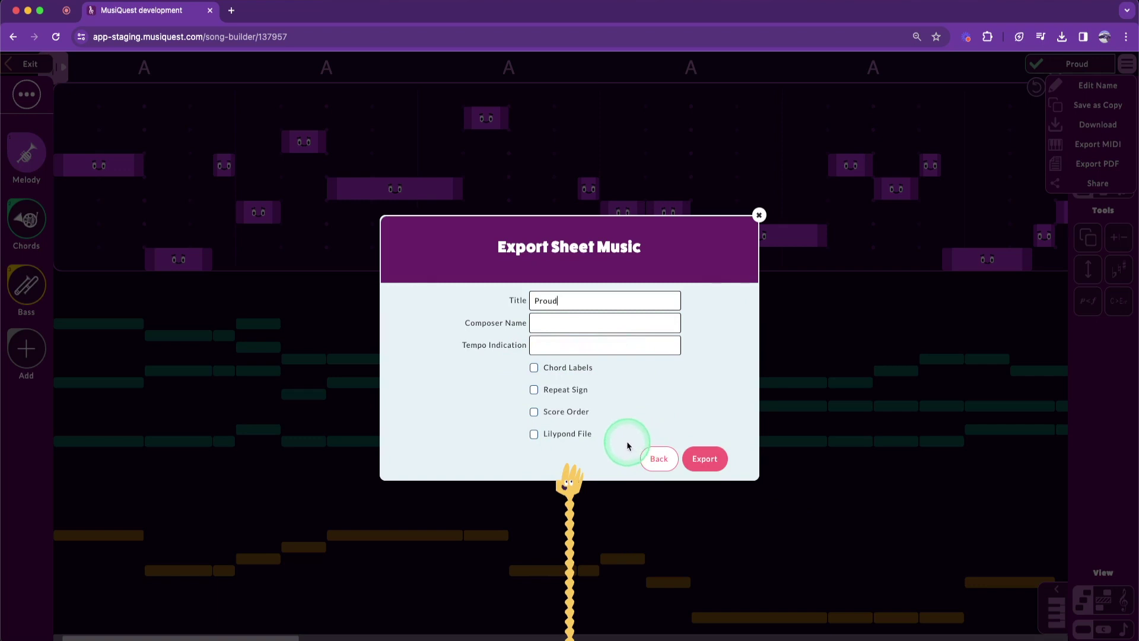
pyautogui.click(533, 367)
pyautogui.click(534, 389)
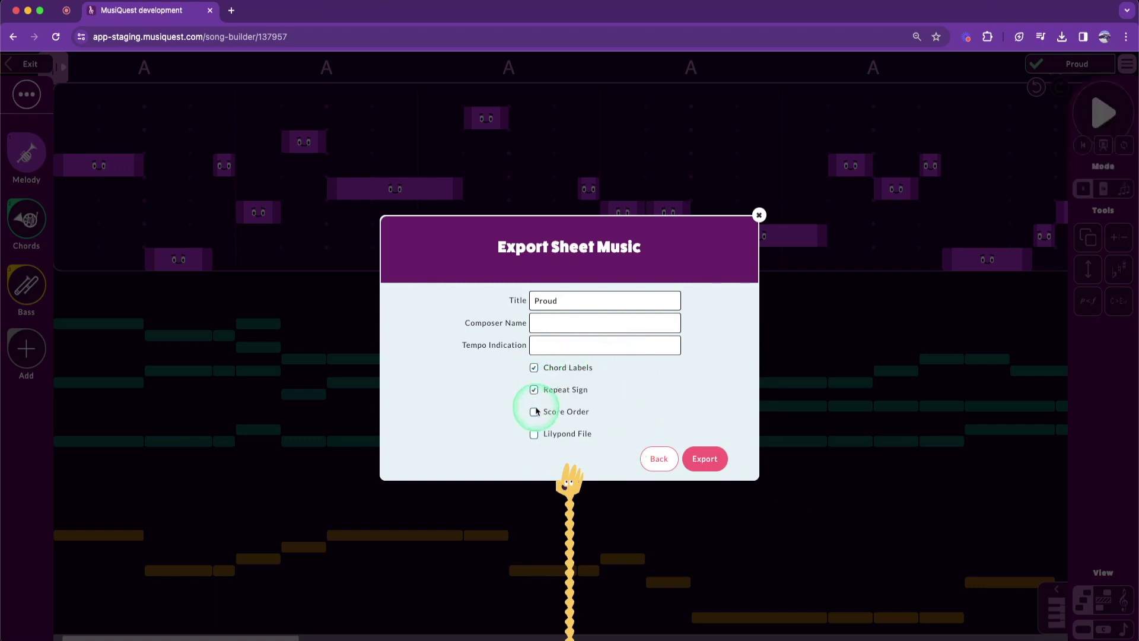
pyautogui.click(535, 411)
pyautogui.click(534, 434)
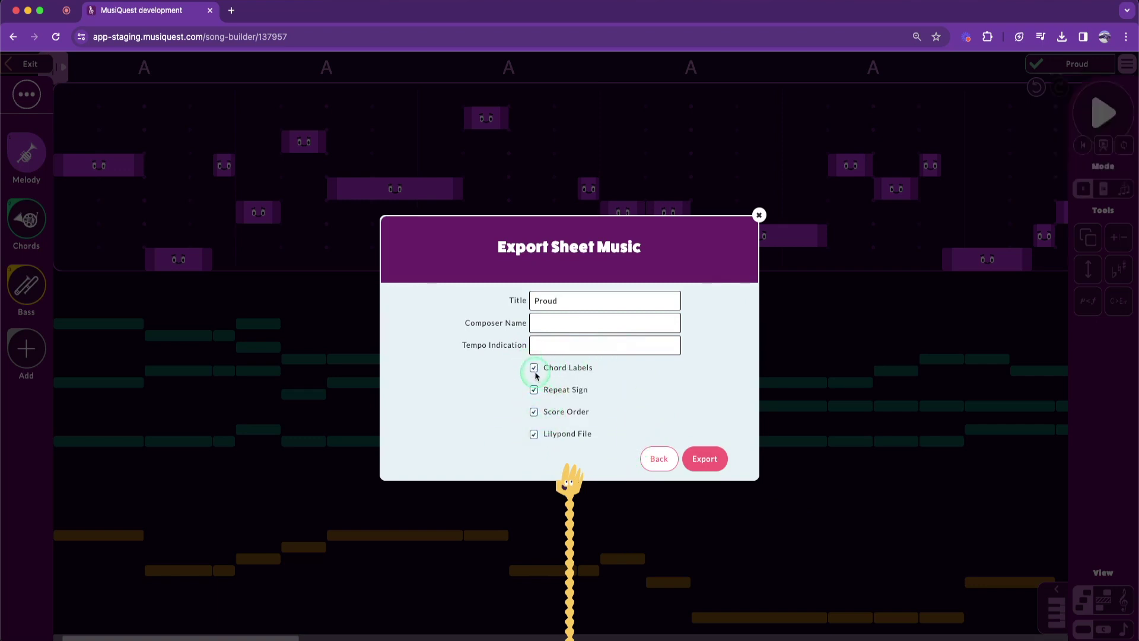
pyautogui.click(533, 366)
pyautogui.click(535, 389)
pyautogui.click(534, 433)
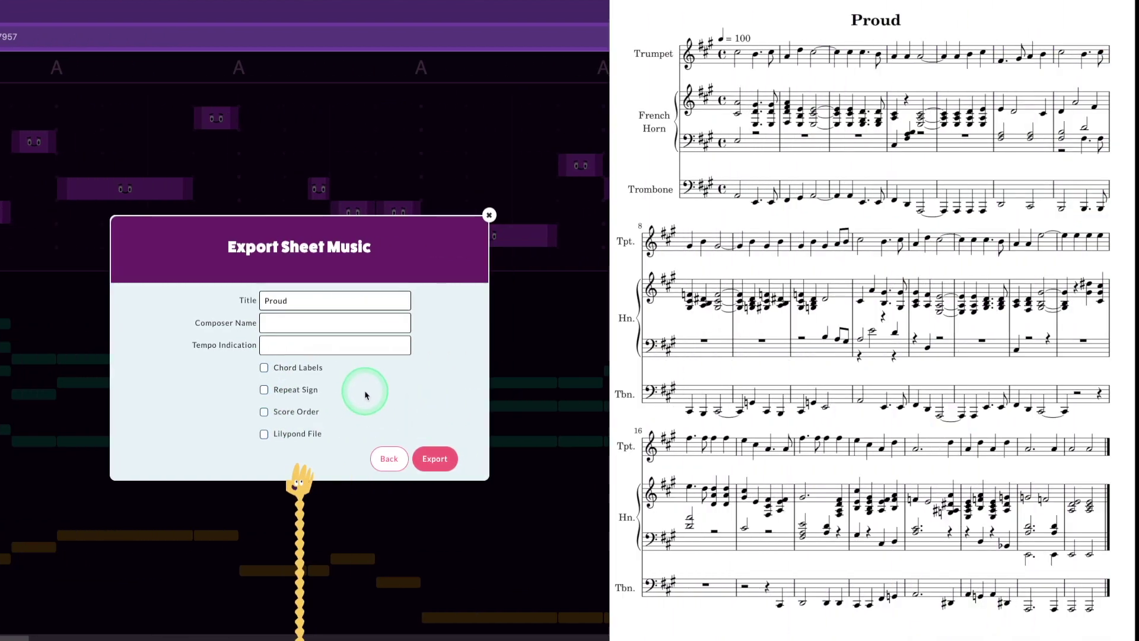
pyautogui.click(263, 367)
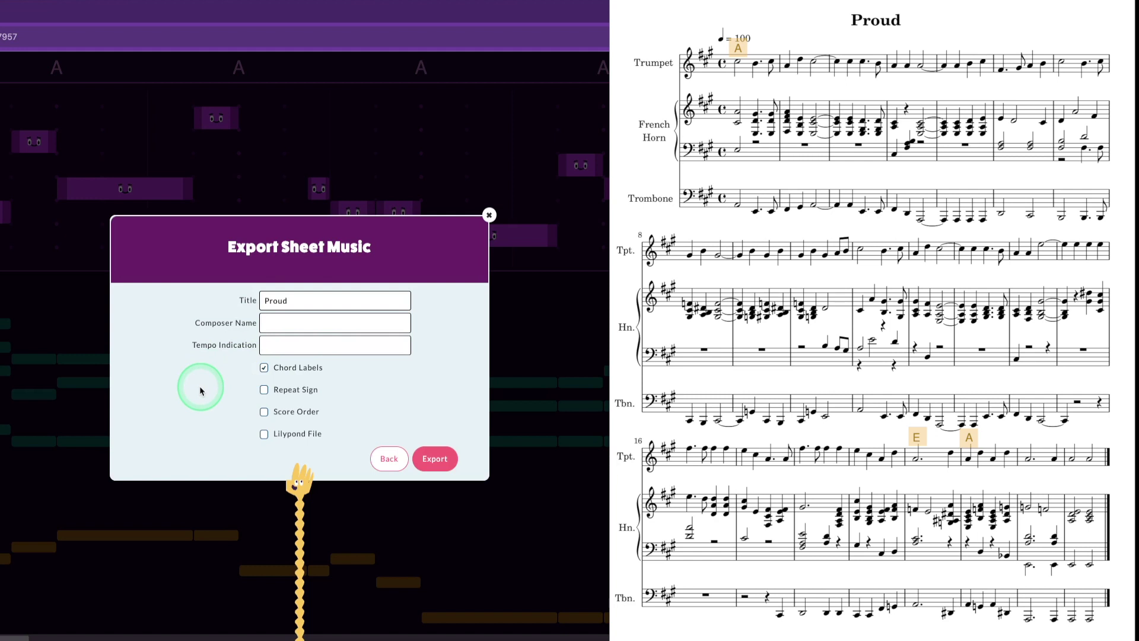
pyautogui.click(263, 366)
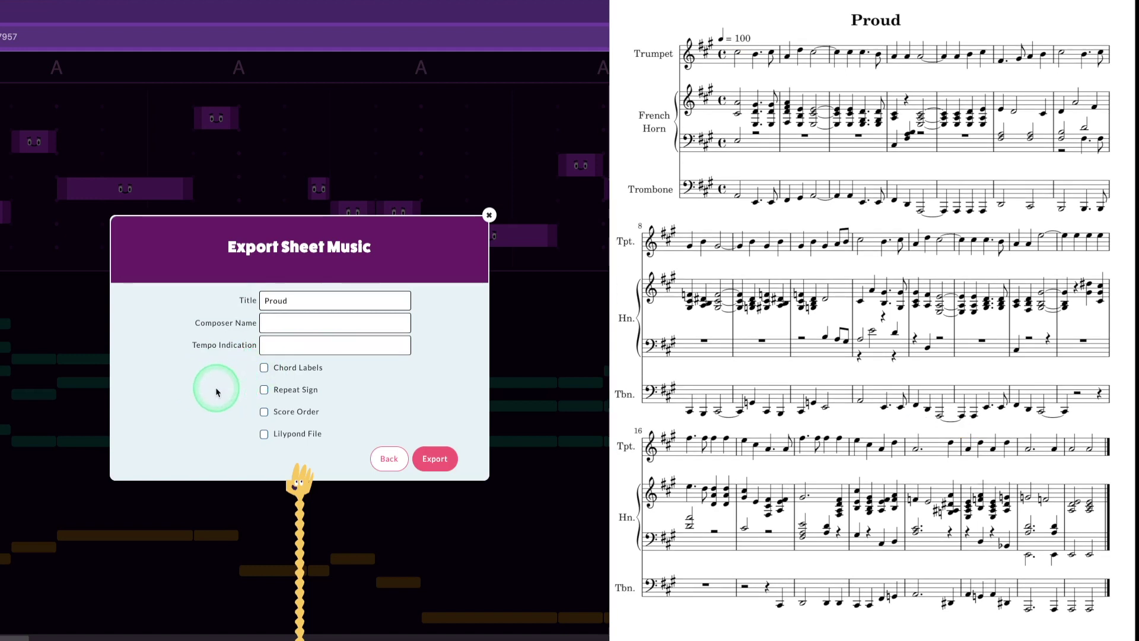
pyautogui.click(264, 389)
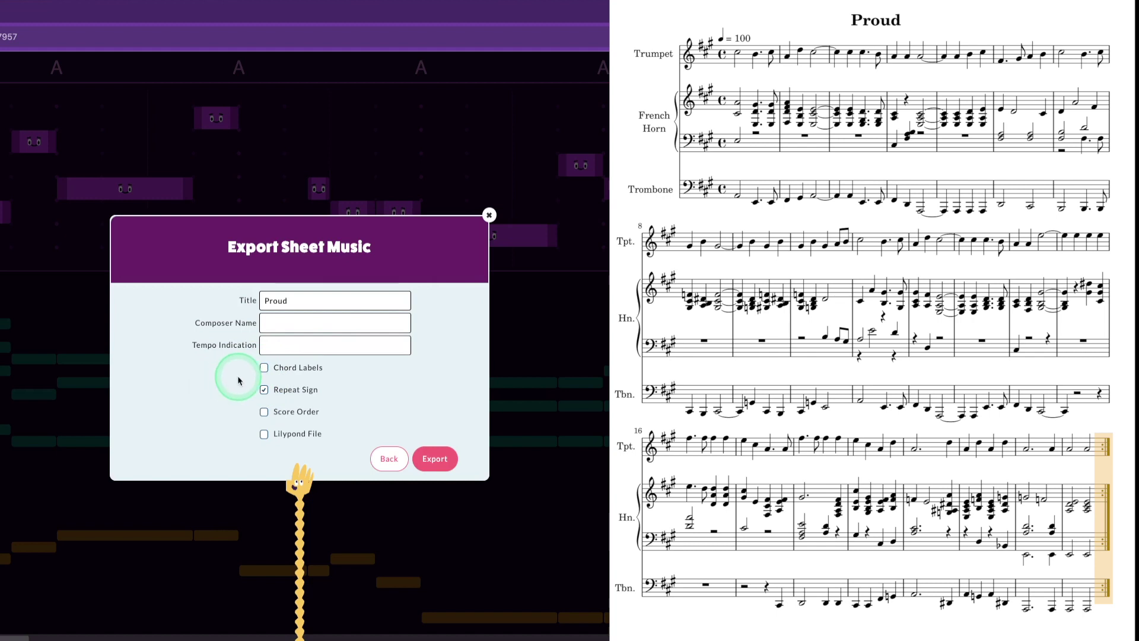
pyautogui.click(264, 389)
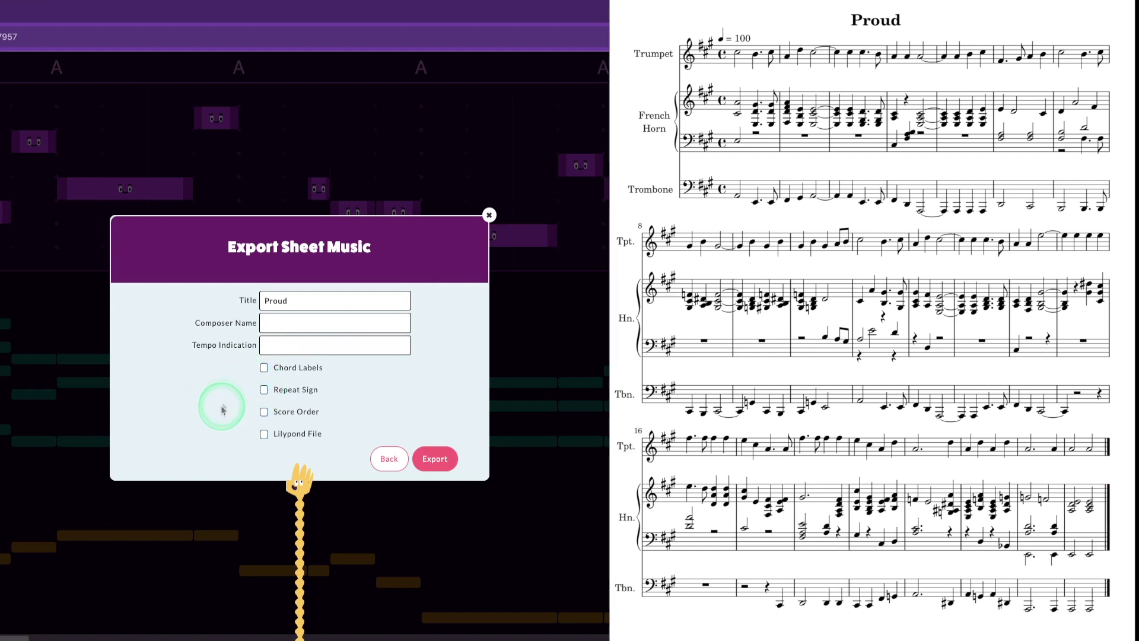
# Step: Untick Score Order to keep Trumpet on top, and tick LilyPond File
pyautogui.click(265, 413)
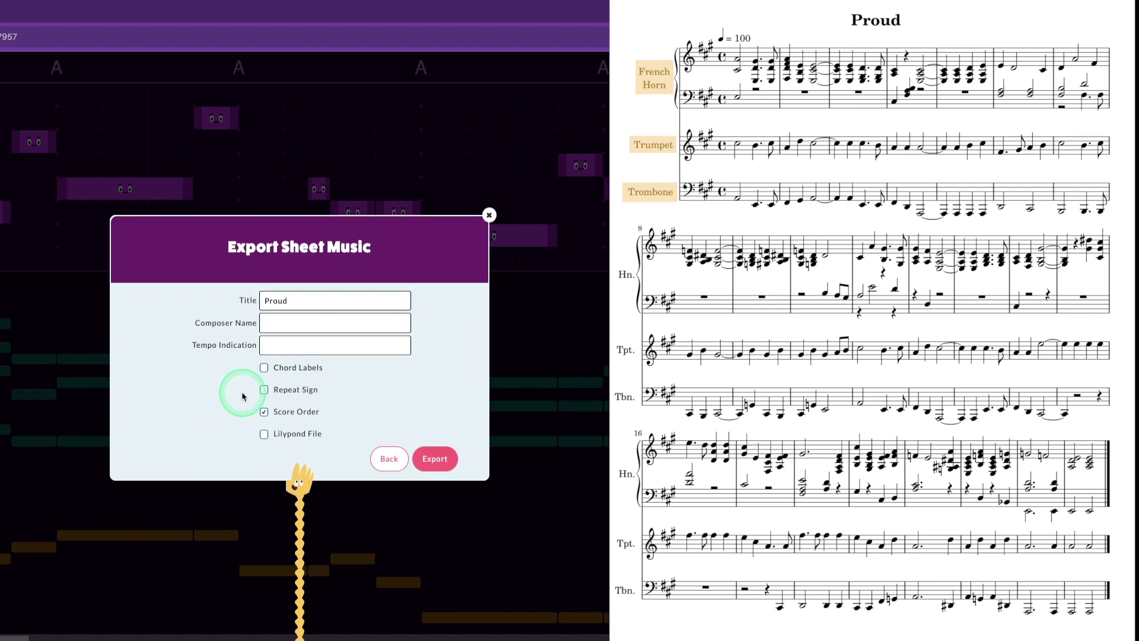
pyautogui.click(265, 411)
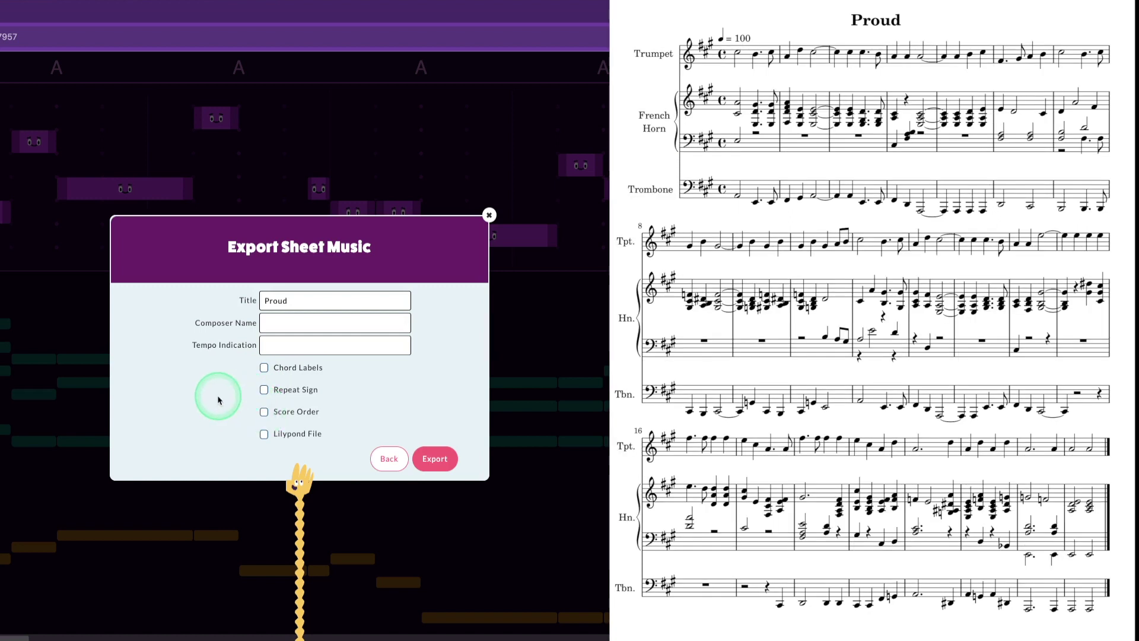
pyautogui.click(264, 433)
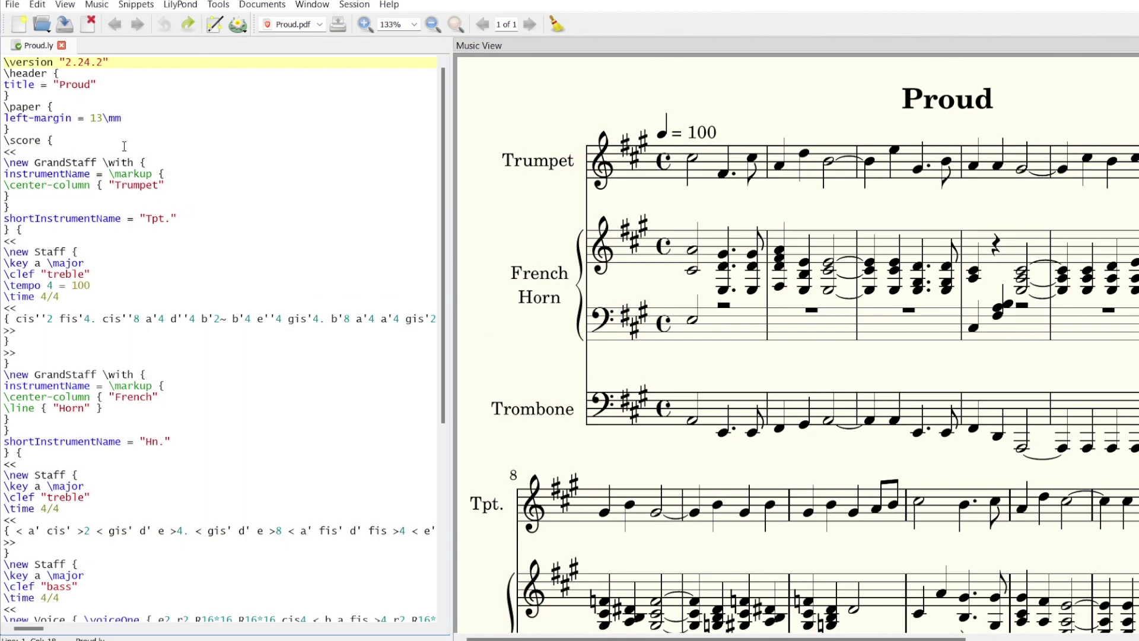
# Step: Try renaming Trumpet to Melody, then export the PDF with chord labels, repeat sign and score order
pyautogui.doubleClick(136, 185)
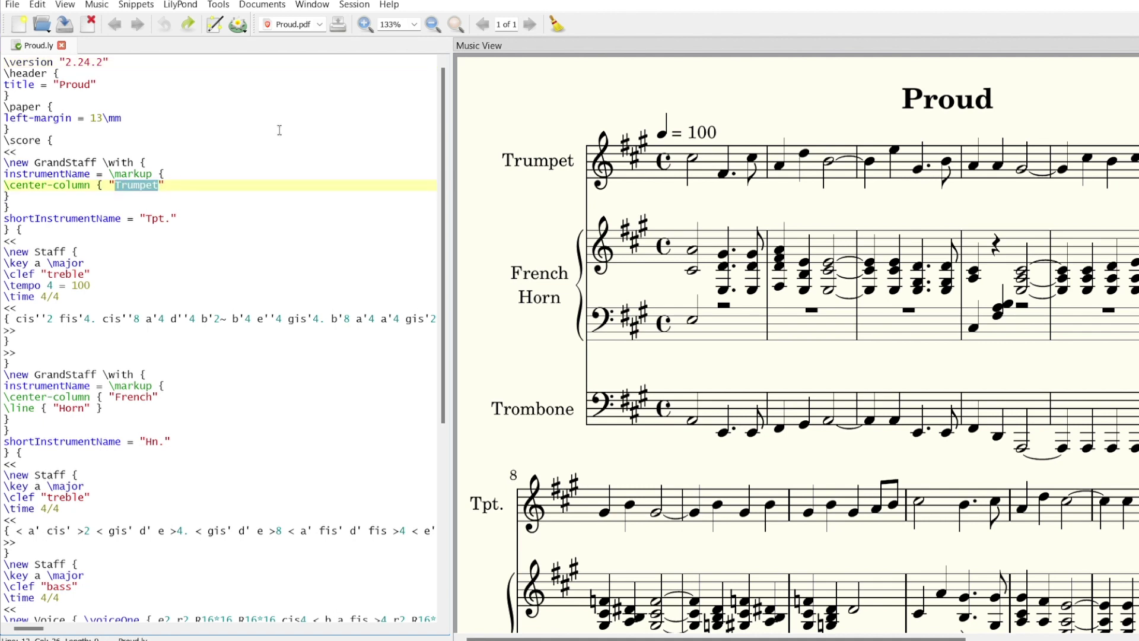
pyautogui.write('Melody')
pyautogui.click(303, 140)
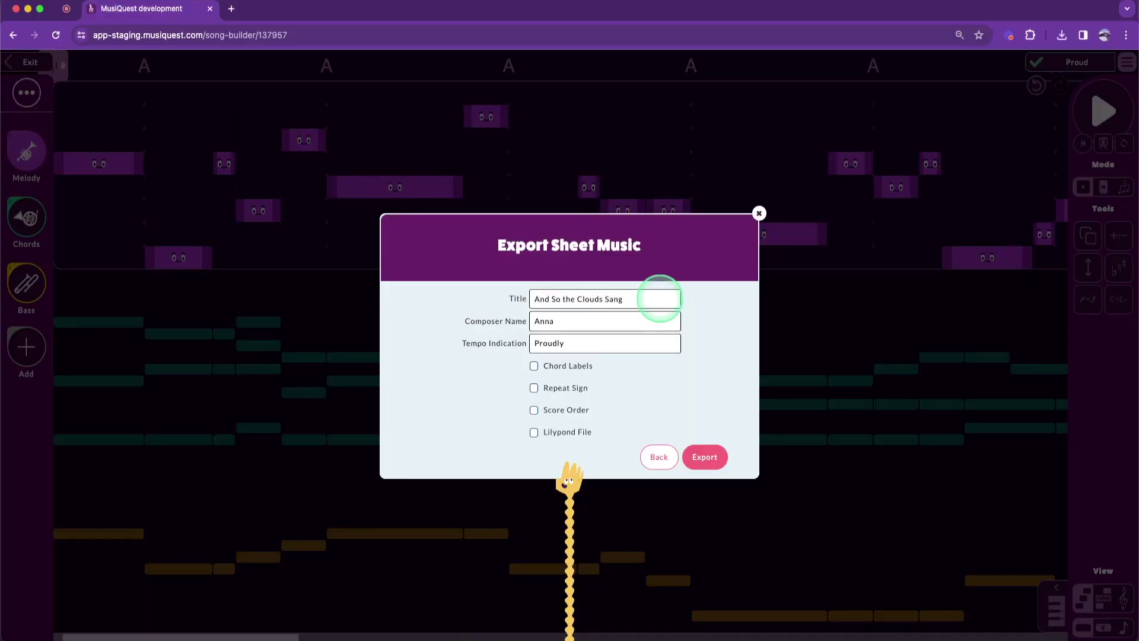
pyautogui.click(533, 366)
pyautogui.click(534, 388)
pyautogui.click(534, 410)
pyautogui.click(704, 456)
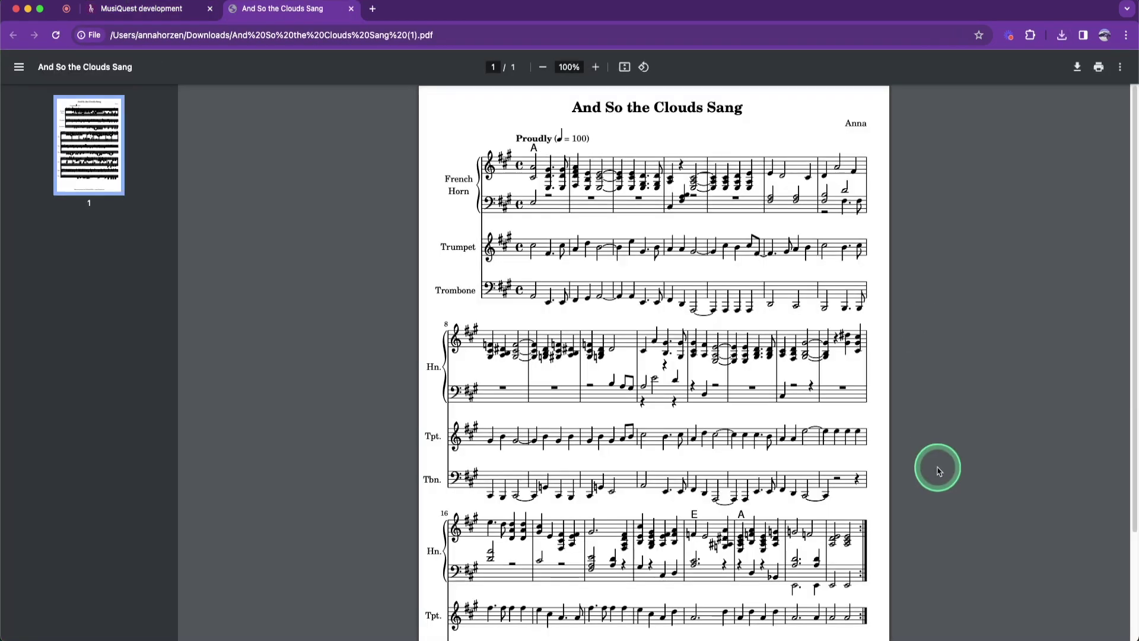
pyautogui.scroll(-5, 941, 470)
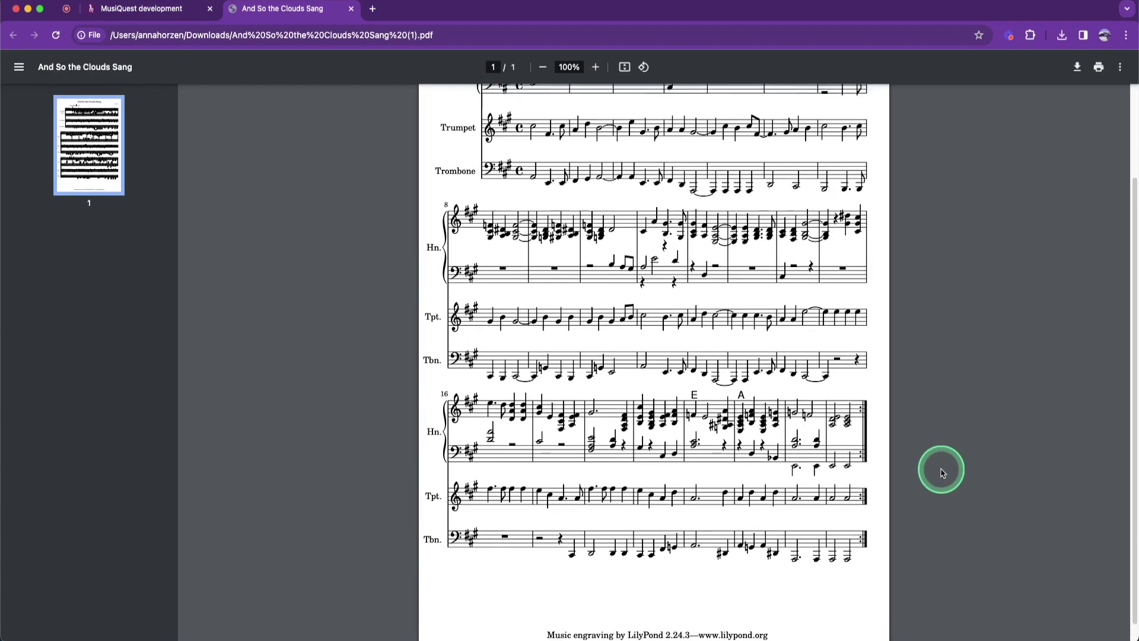
pyautogui.scroll(5, 941, 470)
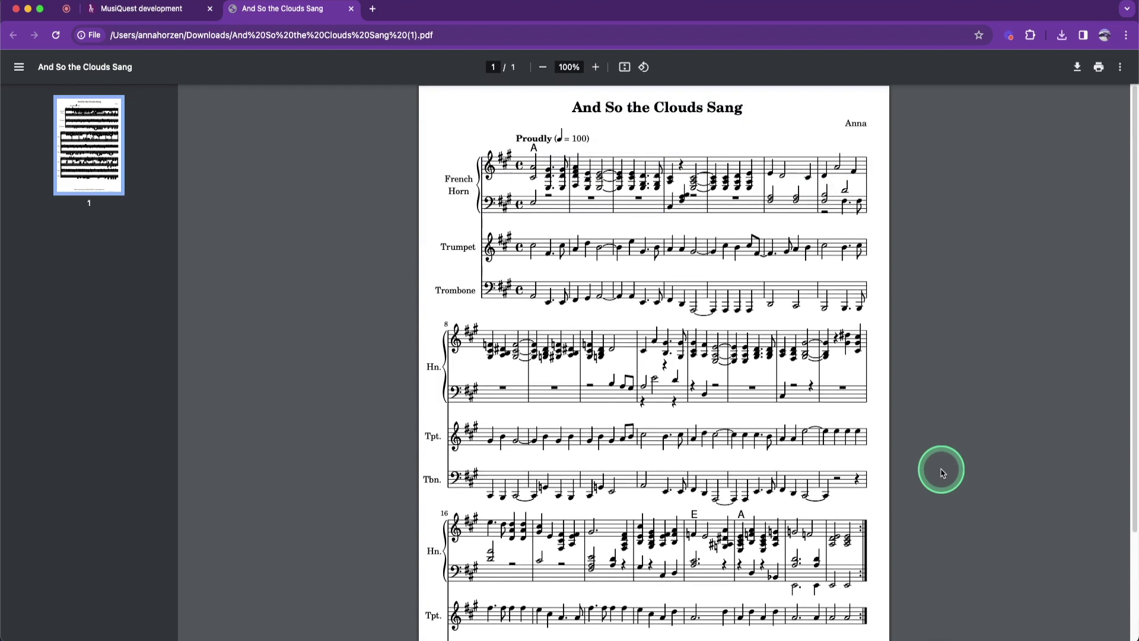